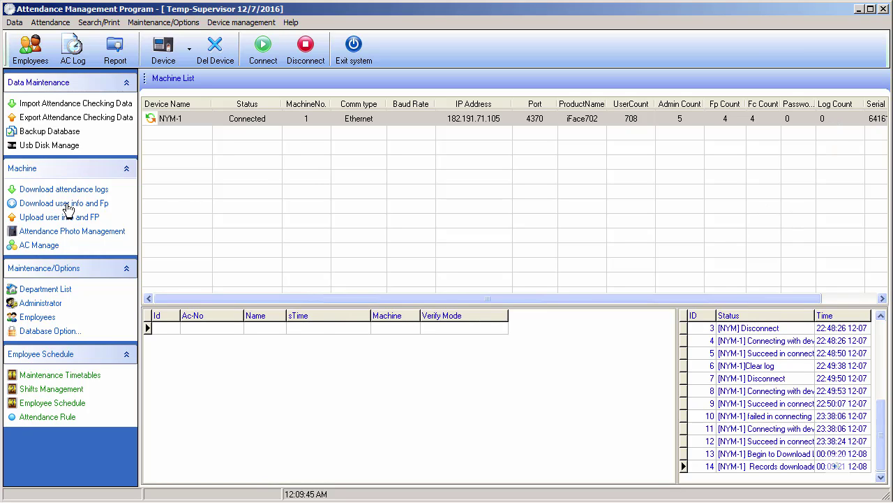
{"action": "left_click", "coordinate": [68, 203]}
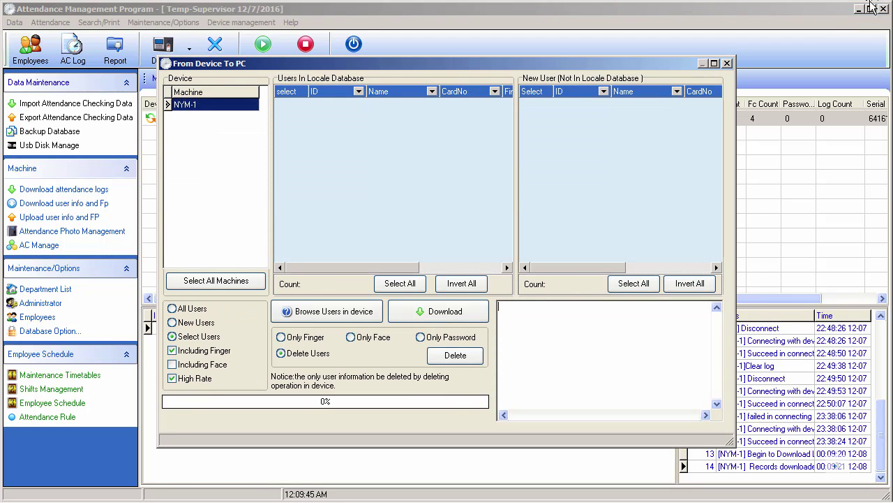
{"action": "left_click", "coordinate": [727, 62]}
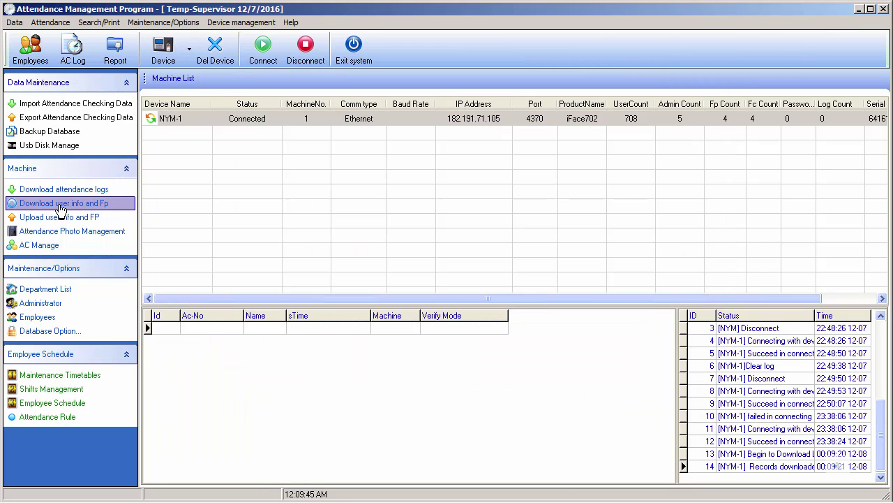
{"action": "left_click", "coordinate": [63, 204]}
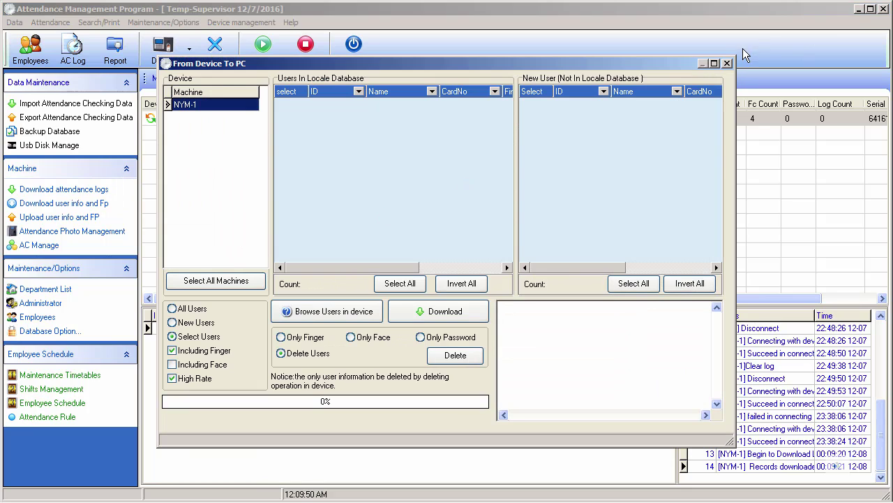
{"action": "left_click", "coordinate": [727, 63]}
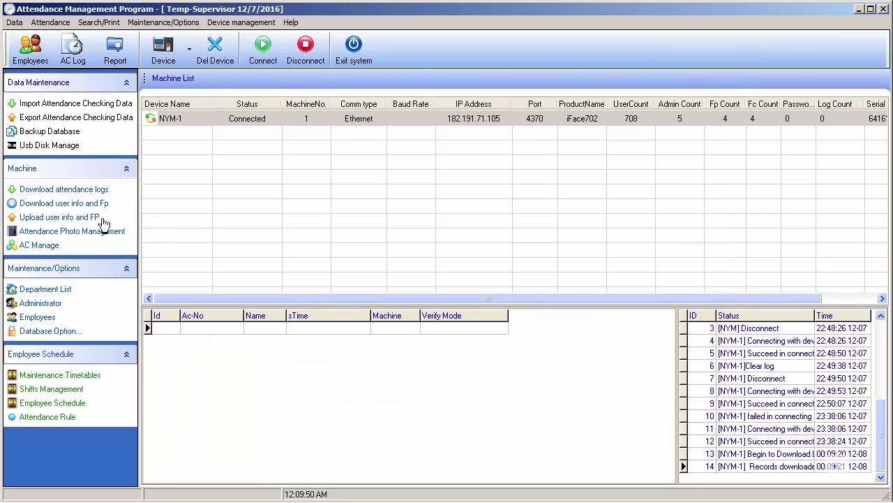
Download the attendance logs from the connected device NYM-1
{"action": "left_click", "coordinate": [74, 190]}
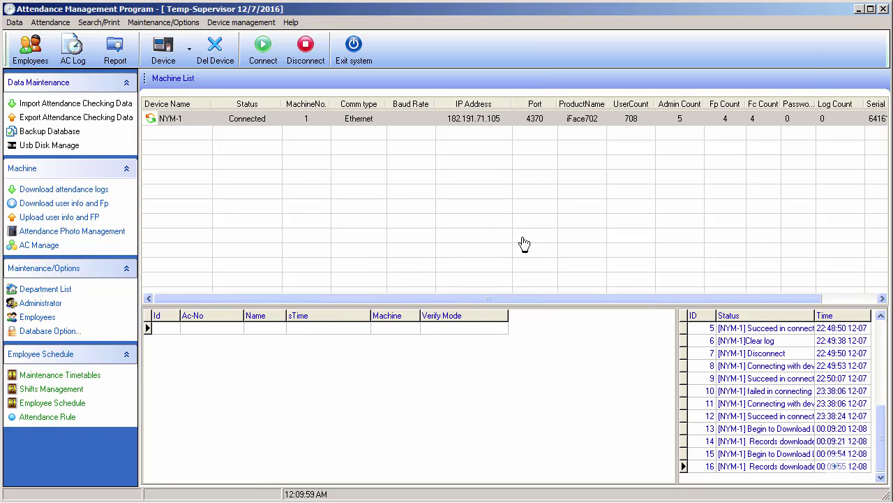
Switch to the Remote Desktop Connection session and download the attendance logs from the connected device SBZ
{"action": "key", "text": "alt+Tab"}
{"action": "key", "text": "alt+Tab"}
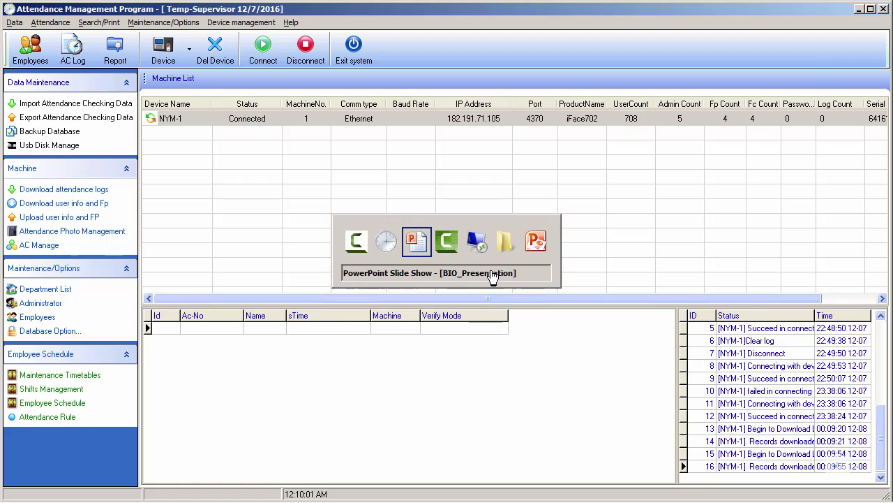
{"action": "key", "text": "alt+Tab"}
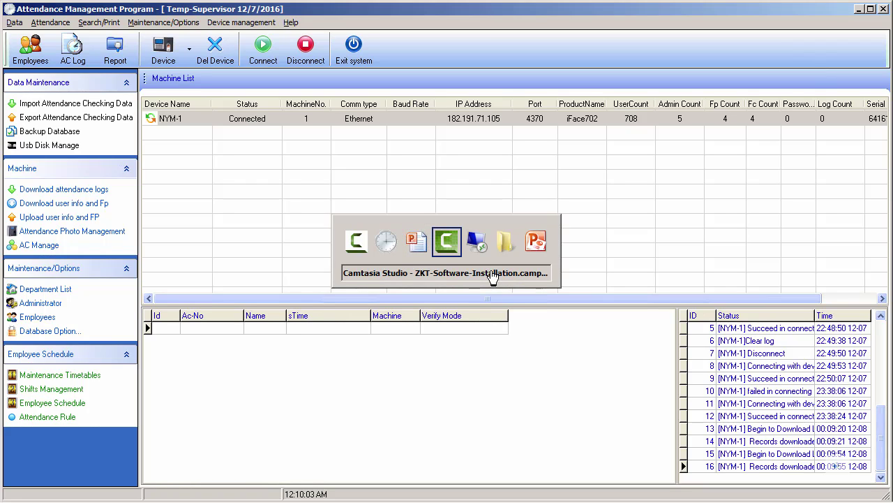
{"action": "key", "text": "alt+Tab"}
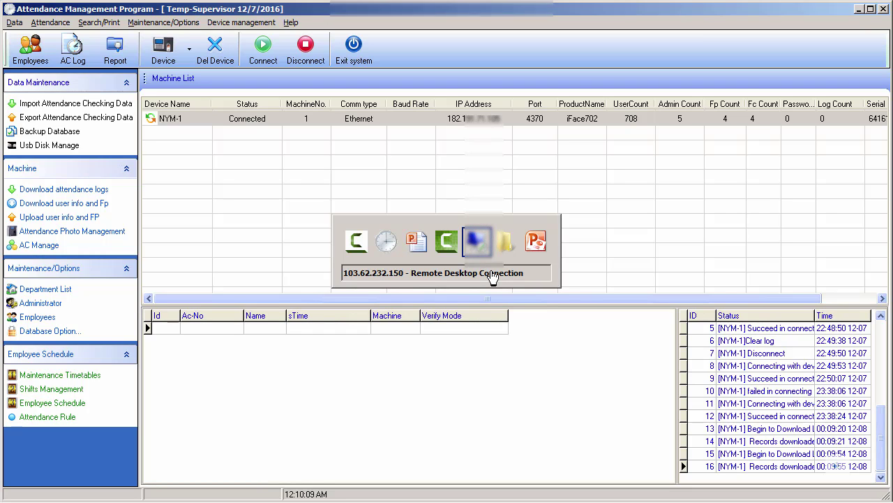
{"action": "key", "text": "alt+Tab"}
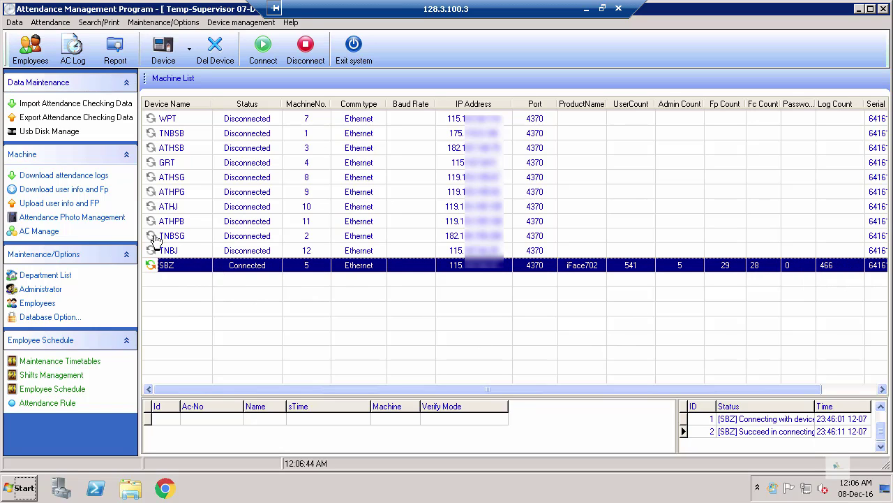
{"action": "left_click", "coordinate": [65, 180]}
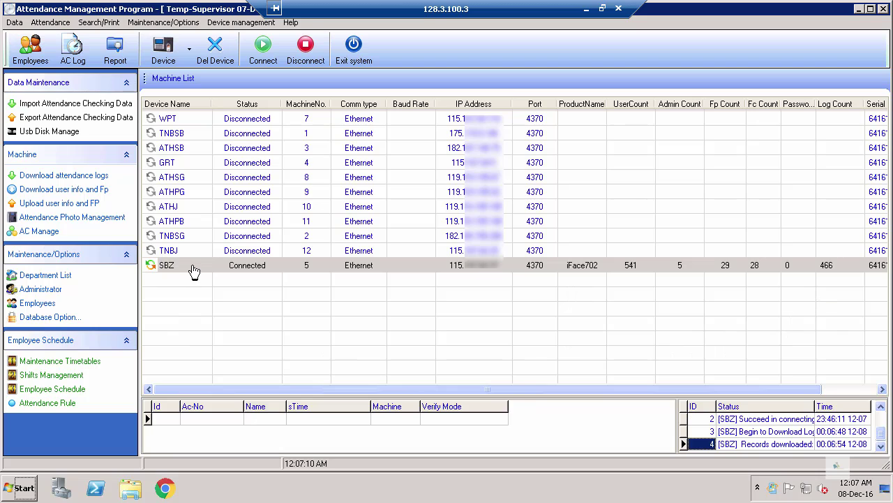
{"action": "left_click", "coordinate": [65, 213]}
{"action": "left_click", "coordinate": [64, 176]}
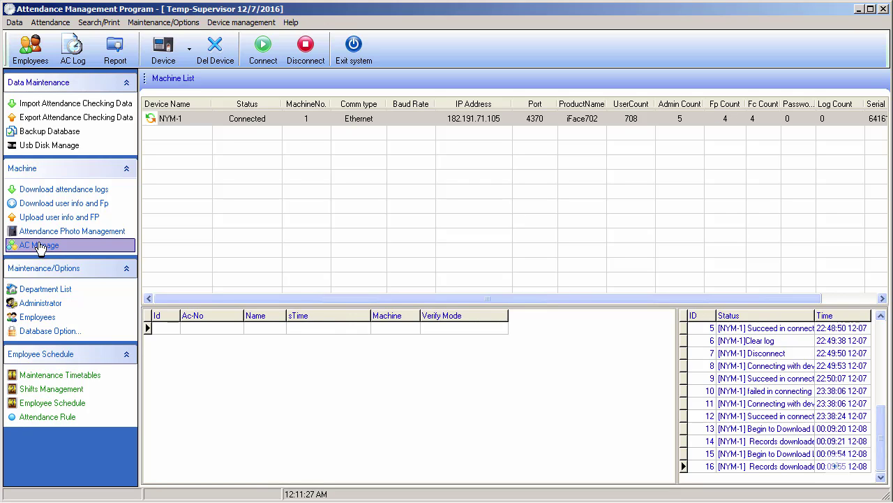
Switch to the PowerPoint slide show to view the Attendance Management topics, and return to the local Attendance Management Program
{"action": "key", "text": "alt+Tab"}
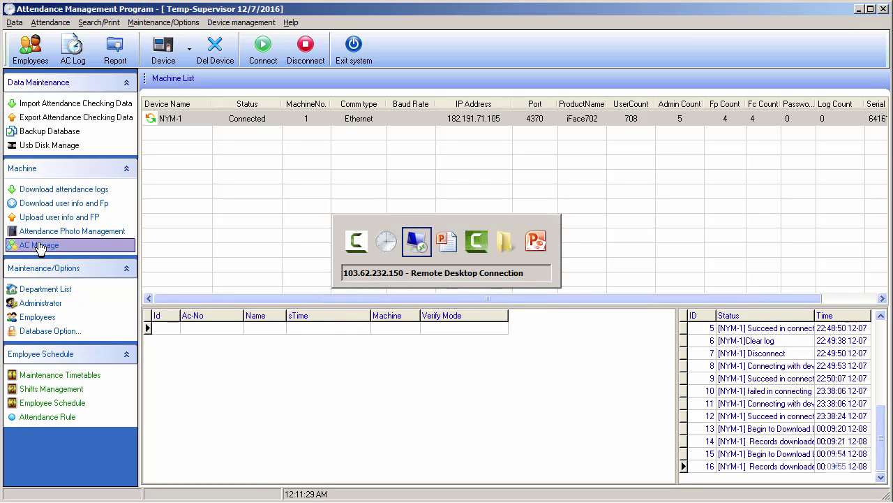
{"action": "key", "text": "alt+Tab"}
{"action": "left_click", "coordinate": [41, 249]}
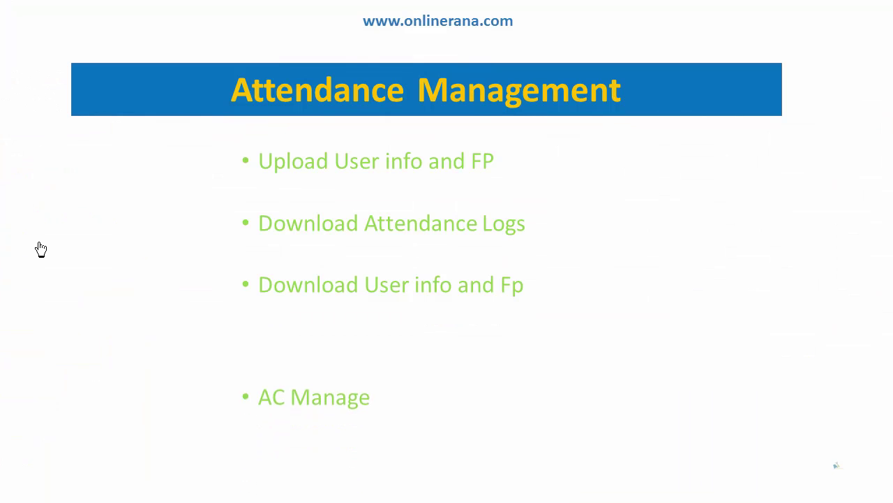
{"action": "key", "text": "alt+Tab"}
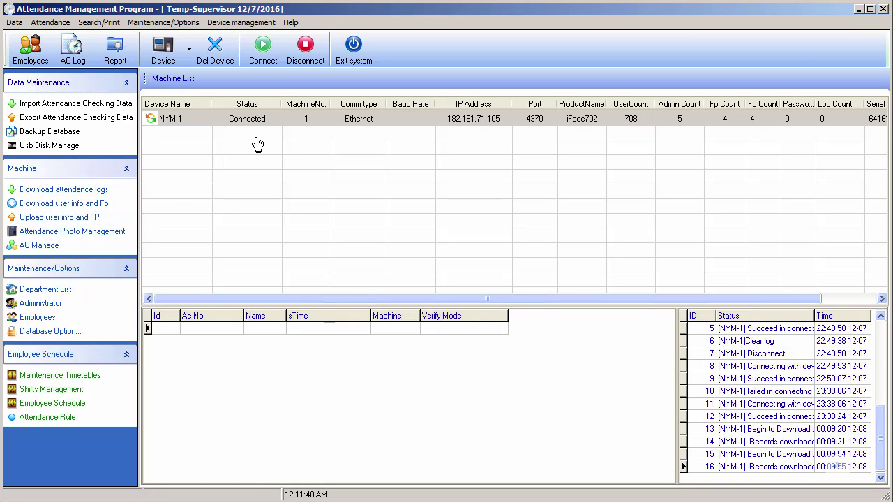
Open AC Manage for NYM-1, look through its setting categories and read the communication options from the device
{"action": "left_click", "coordinate": [54, 250]}
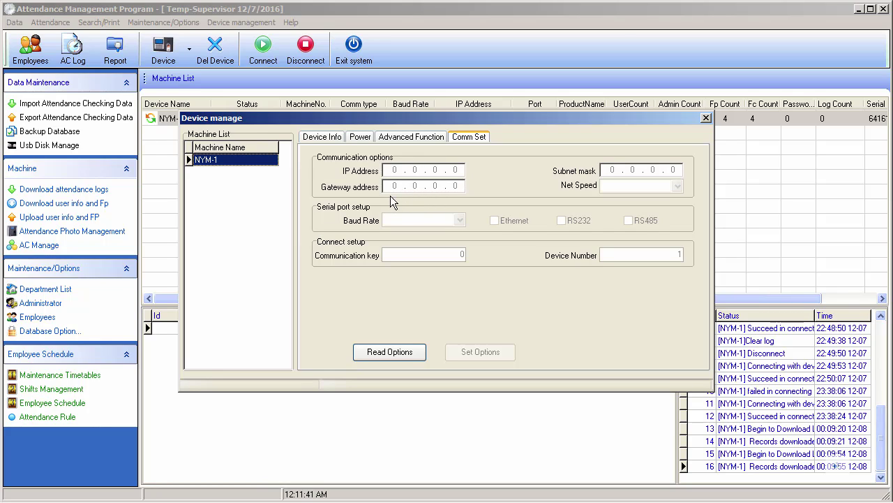
{"action": "left_click", "coordinate": [359, 139]}
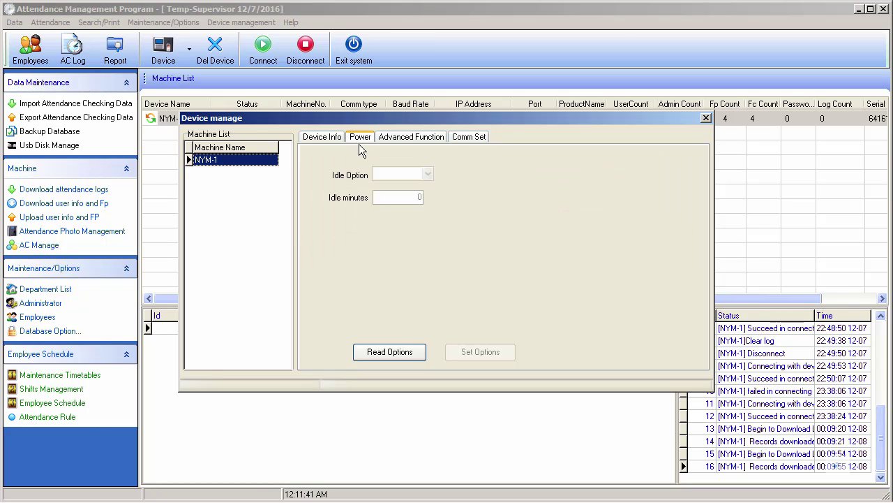
{"action": "left_click", "coordinate": [400, 138]}
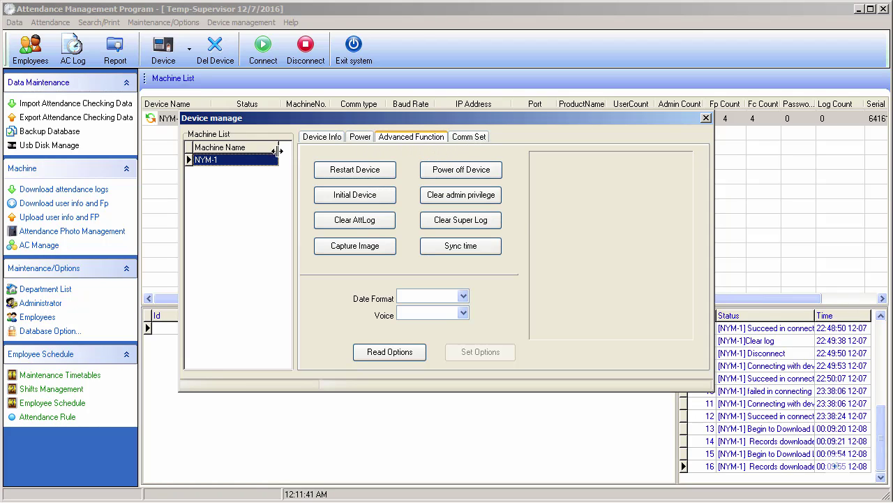
{"action": "left_click", "coordinate": [321, 138]}
{"action": "left_click", "coordinate": [463, 137]}
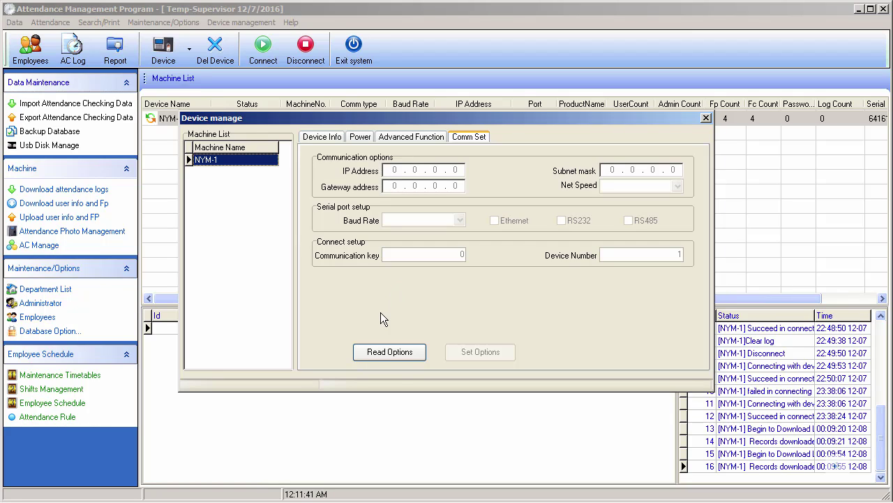
{"action": "left_click", "coordinate": [388, 357]}
{"action": "left_click", "coordinate": [374, 351]}
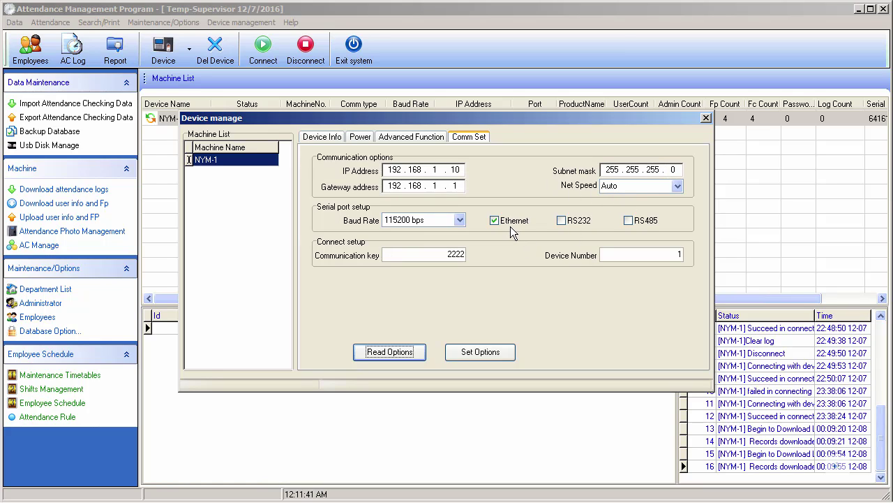
Examine the communication key, device number and network address fields in NYM-1's communication settings
{"action": "double_click", "coordinate": [444, 255]}
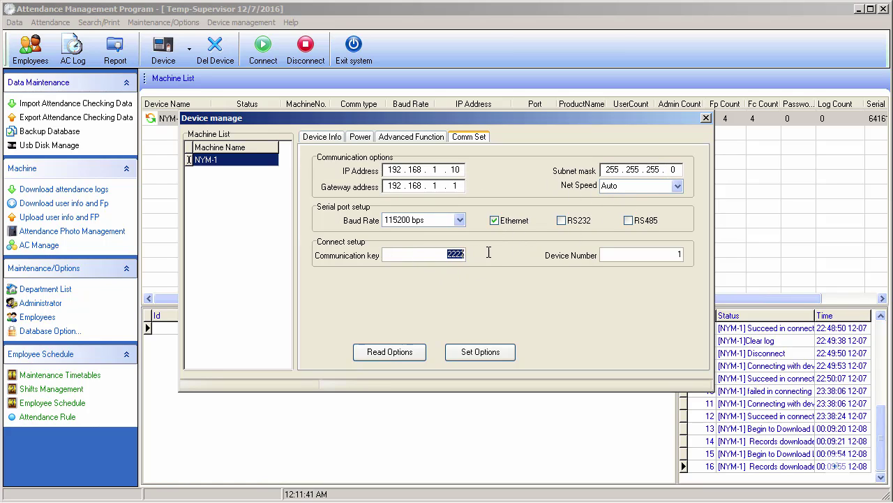
{"action": "double_click", "coordinate": [668, 254]}
{"action": "left_click", "coordinate": [649, 255]}
{"action": "key", "text": "Tab"}
{"action": "left_click", "coordinate": [433, 255]}
{"action": "left_click", "coordinate": [628, 255]}
{"action": "left_click", "coordinate": [433, 186]}
{"action": "key", "text": "Tab"}
Read NYM-1's advanced function options and its device information from the machine
{"action": "left_click", "coordinate": [422, 140]}
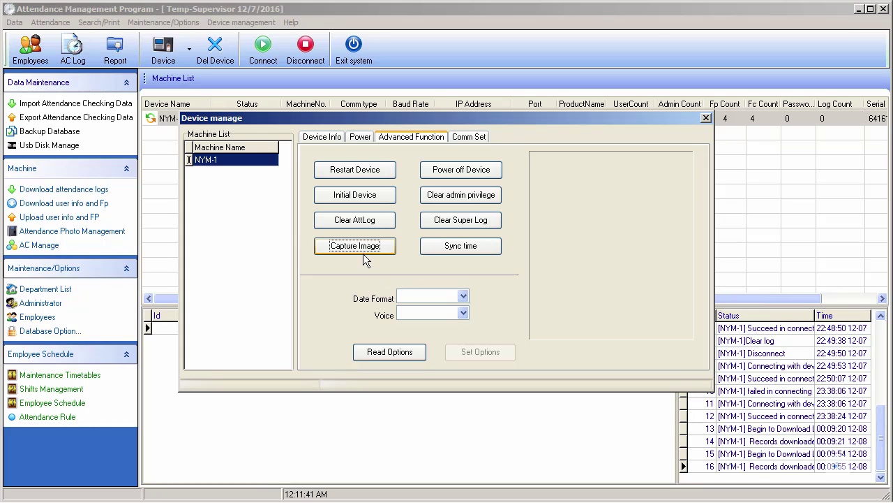
{"action": "left_click", "coordinate": [400, 355]}
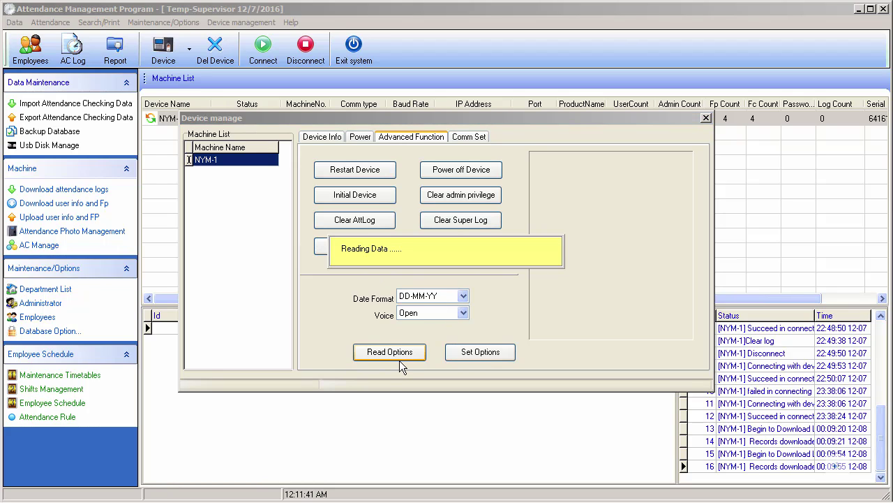
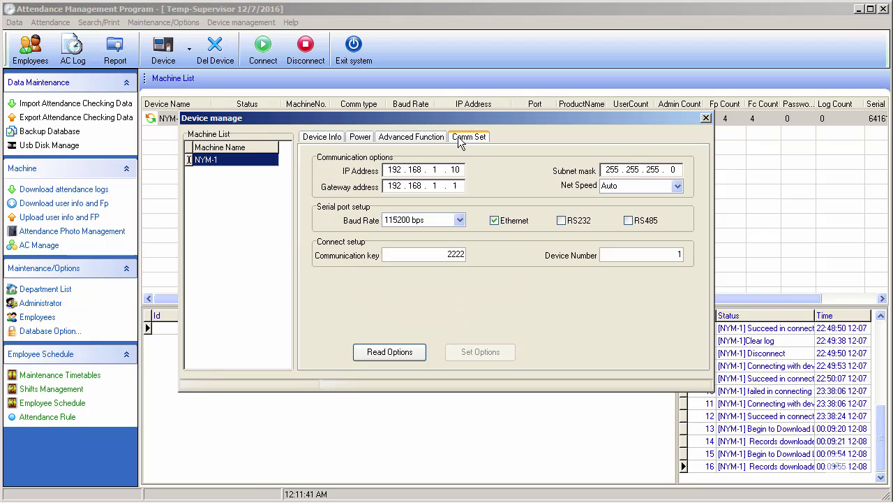
{"action": "left_click", "coordinate": [325, 137]}
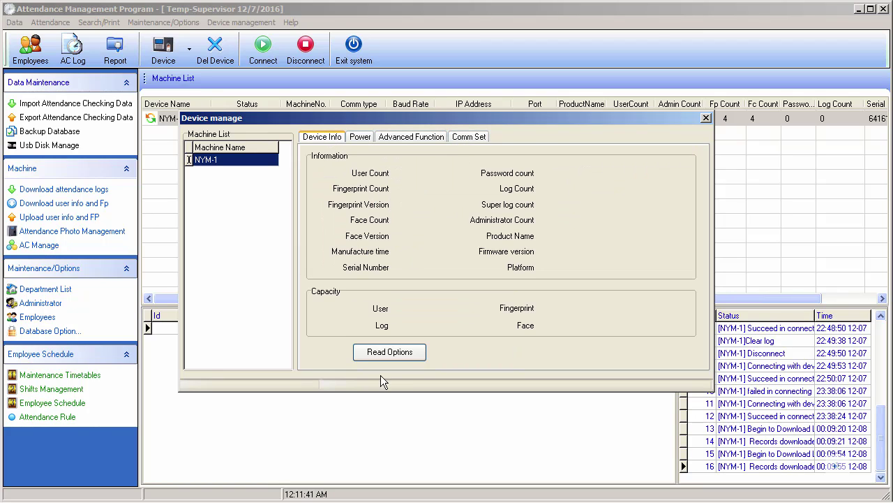
{"action": "left_click", "coordinate": [383, 352]}
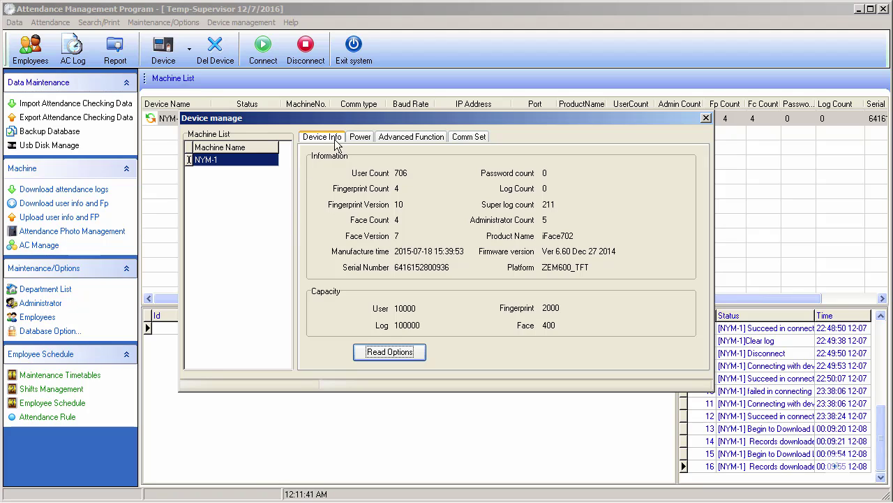
Read NYM-1's power options, inspect the idle option and idle minutes, and close the device management window
{"action": "left_click", "coordinate": [358, 138]}
{"action": "left_click", "coordinate": [403, 139]}
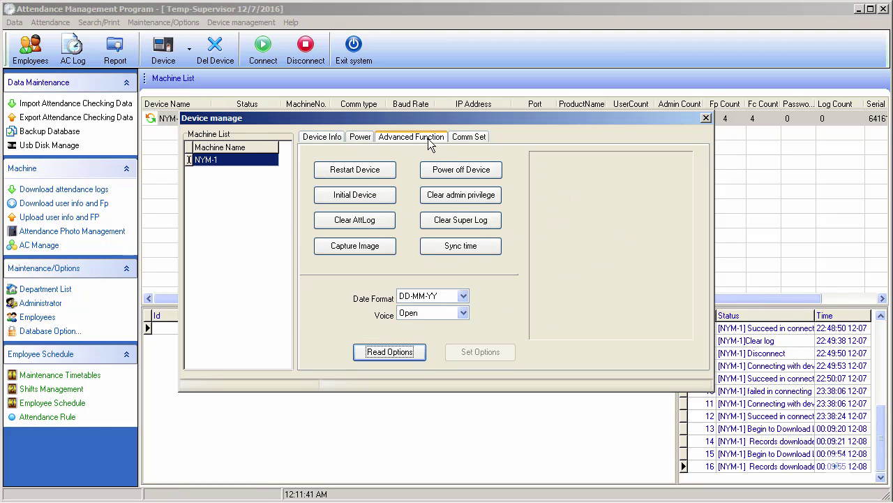
{"action": "left_click", "coordinate": [358, 138]}
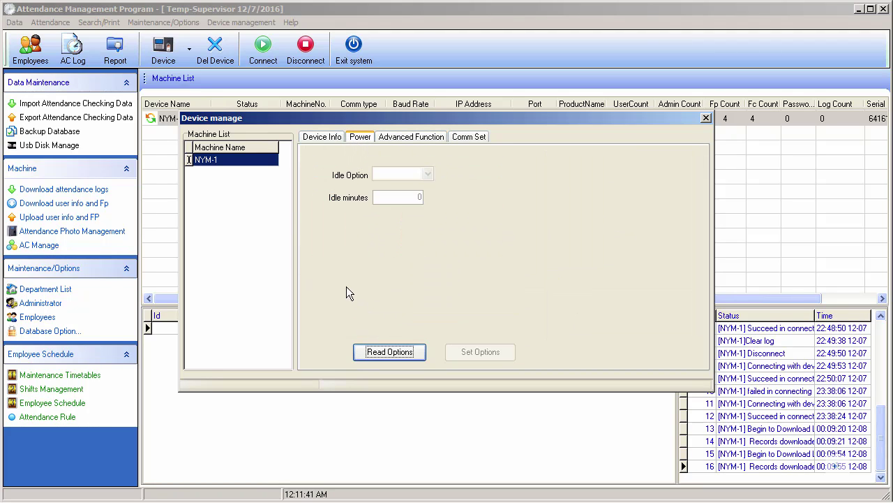
{"action": "left_click", "coordinate": [391, 356]}
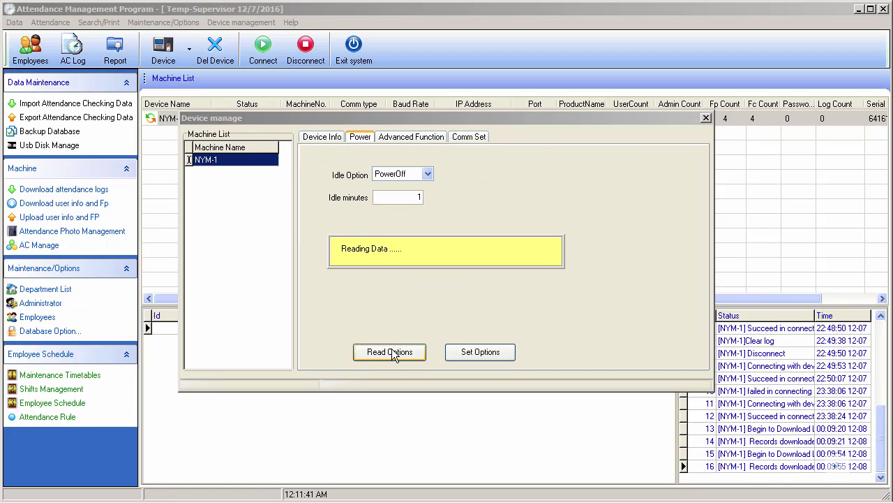
{"action": "double_click", "coordinate": [419, 197]}
{"action": "key", "text": "BackSpace"}
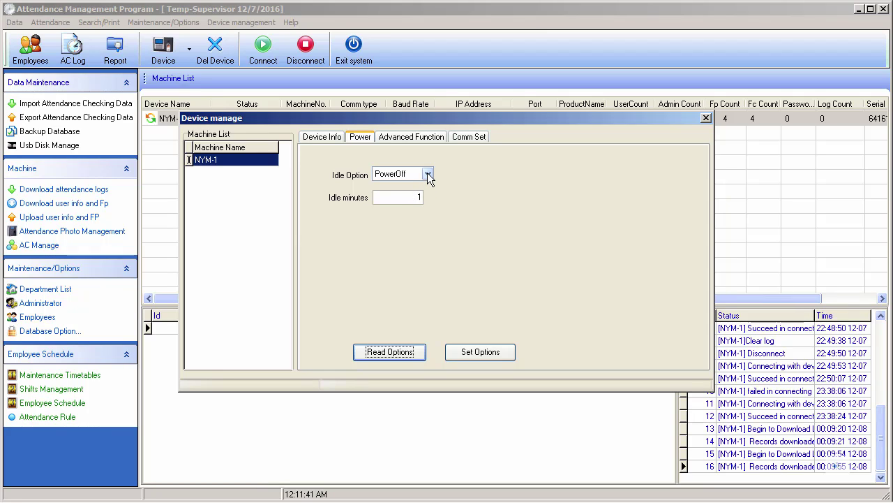
{"action": "left_click", "coordinate": [429, 174]}
{"action": "left_click", "coordinate": [425, 193]}
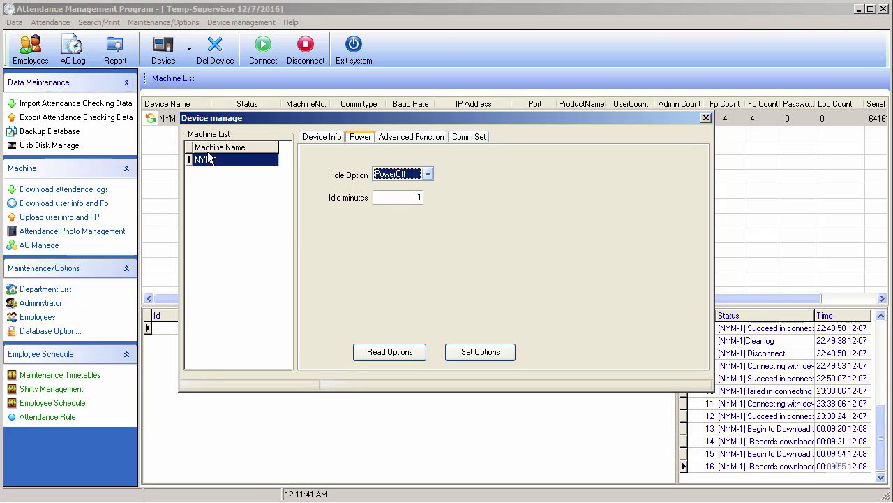
{"action": "left_click", "coordinate": [320, 137]}
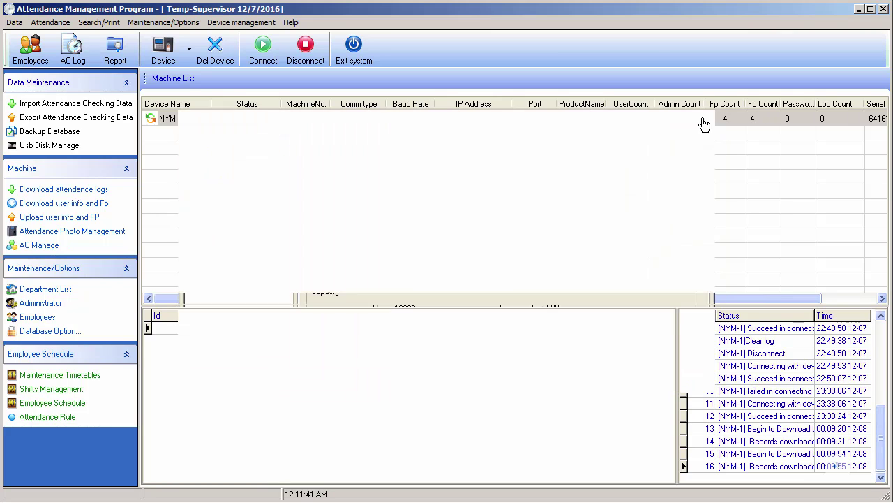
{"action": "left_click", "coordinate": [706, 118]}
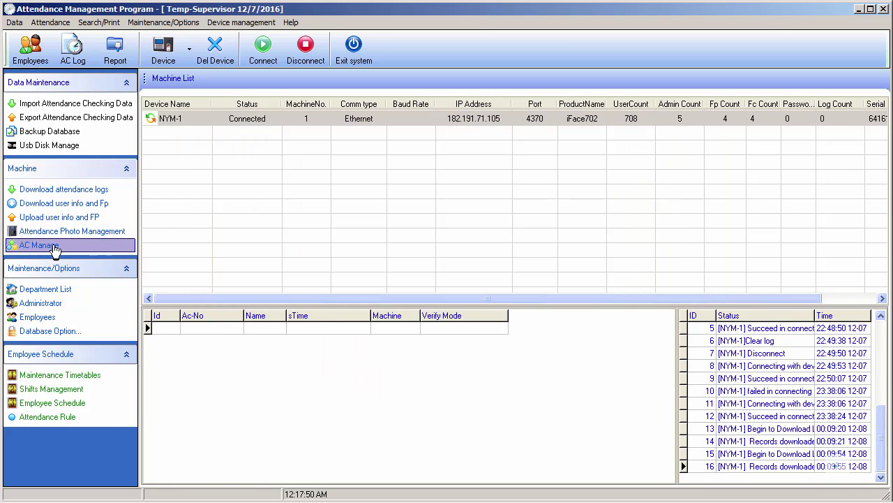